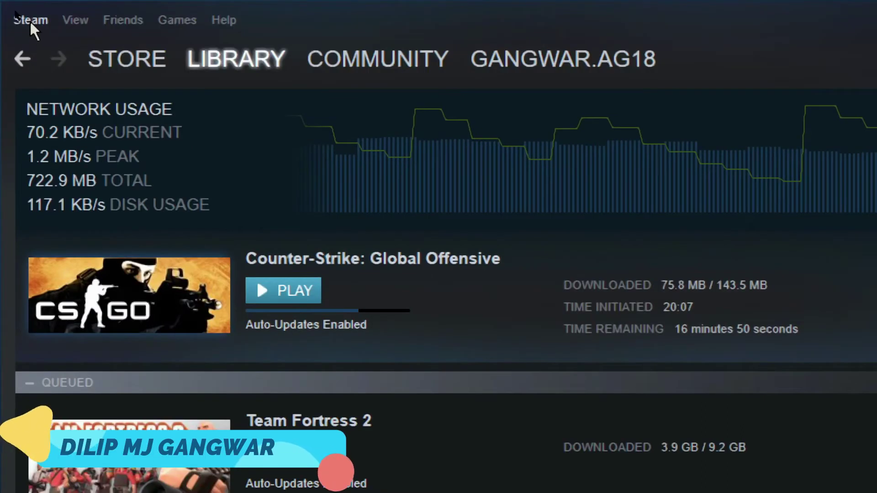
Step: Keep bandwidth at No limit, allow downloads during gameplay, and save the Downloads settings
{"action": "left_click", "coordinate": [30, 21]}
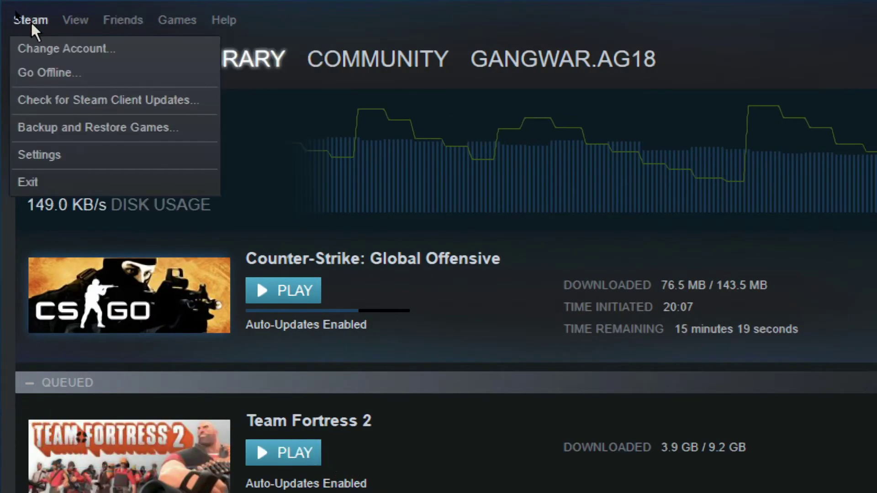
{"action": "left_click", "coordinate": [37, 155]}
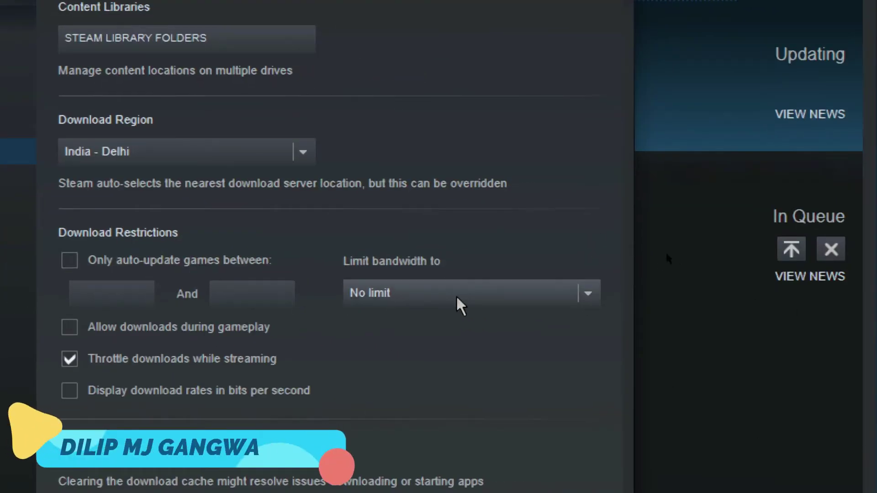
{"action": "left_click", "coordinate": [461, 304]}
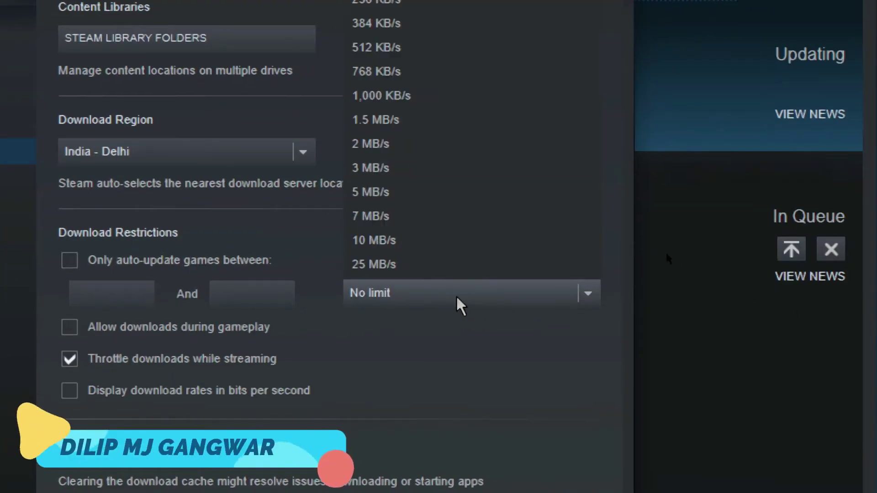
{"action": "left_click", "coordinate": [426, 299]}
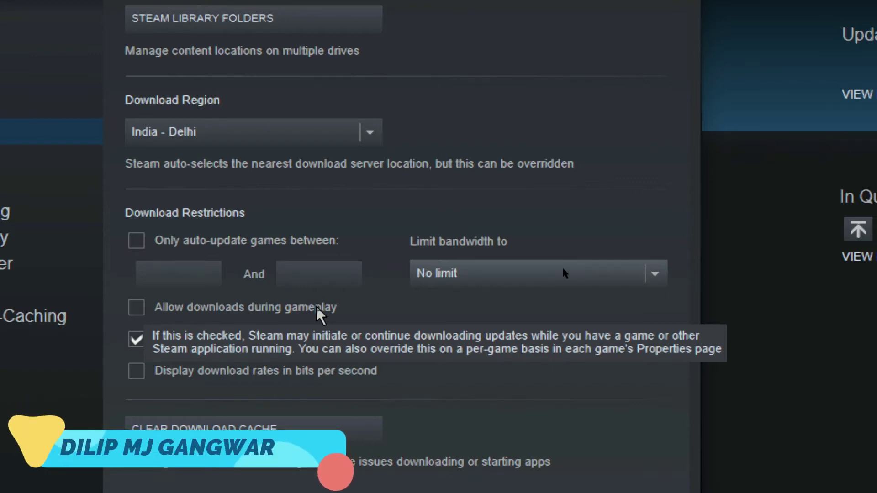
{"action": "left_click", "coordinate": [136, 308]}
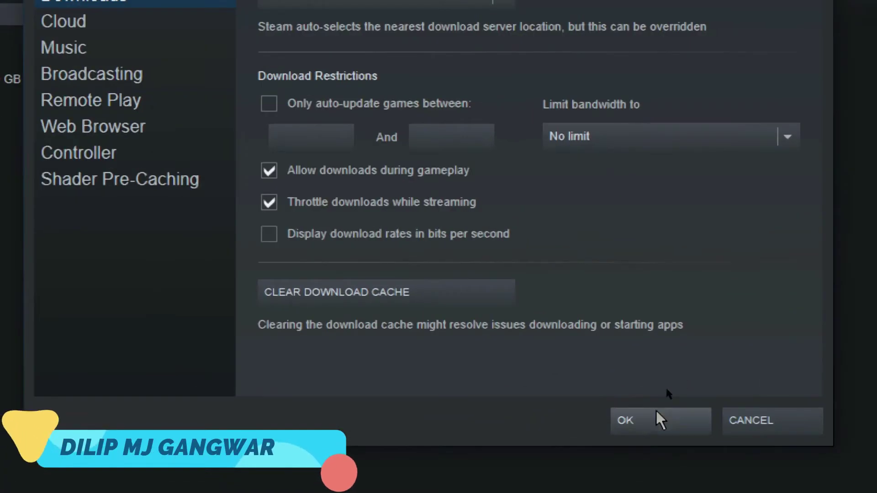
{"action": "left_click", "coordinate": [654, 394]}
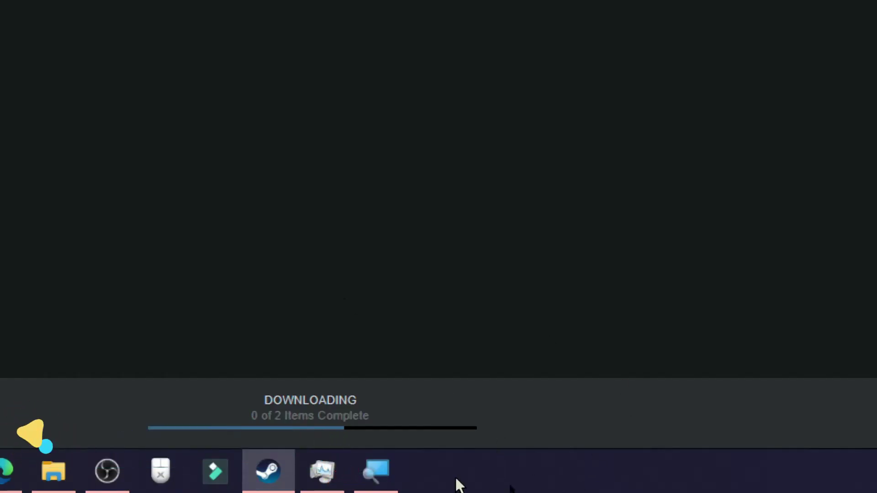
Step: Set steam.exe to High priority in Task Manager's Details view, then close Task Manager
{"action": "right_click", "coordinate": [459, 483]}
{"action": "left_click", "coordinate": [519, 373]}
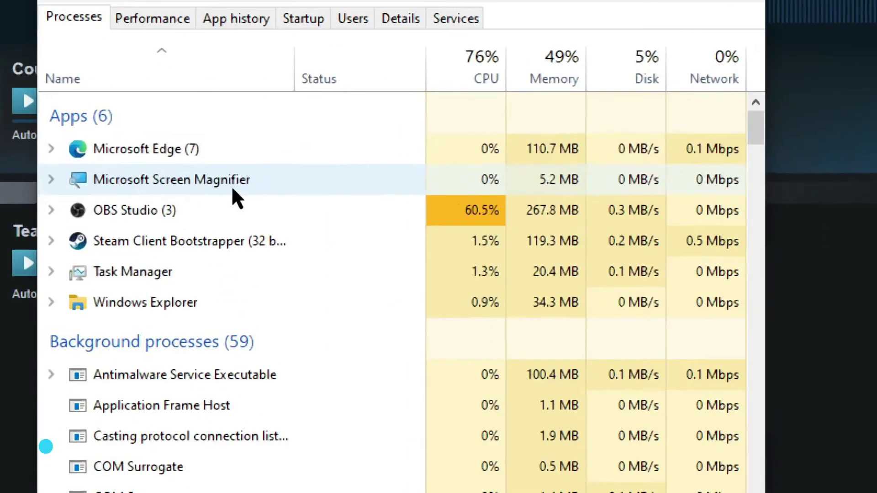
{"action": "left_click", "coordinate": [412, 35]}
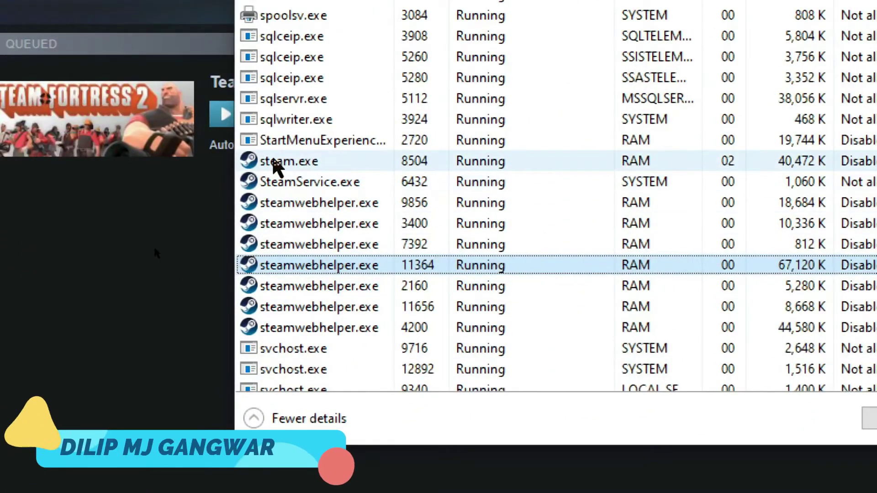
{"action": "left_click", "coordinate": [296, 170]}
{"action": "right_click", "coordinate": [297, 170]}
{"action": "mouse_move", "coordinate": [424, 302]}
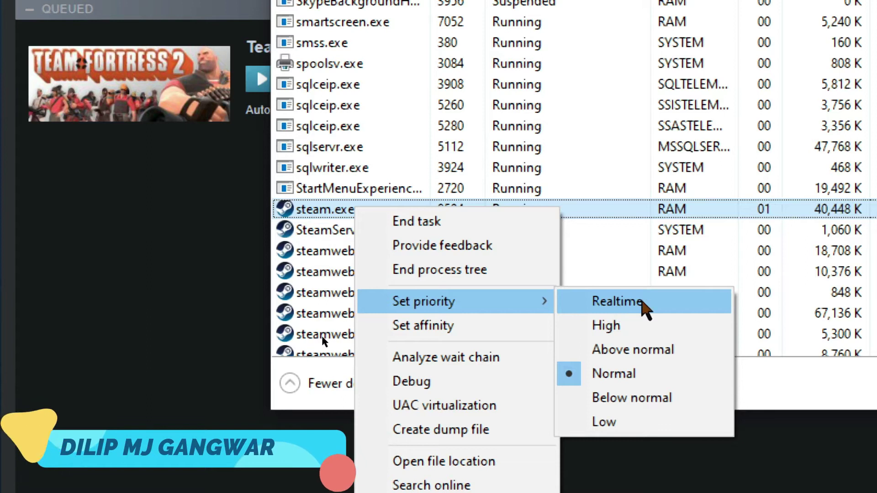
{"action": "left_click", "coordinate": [598, 327]}
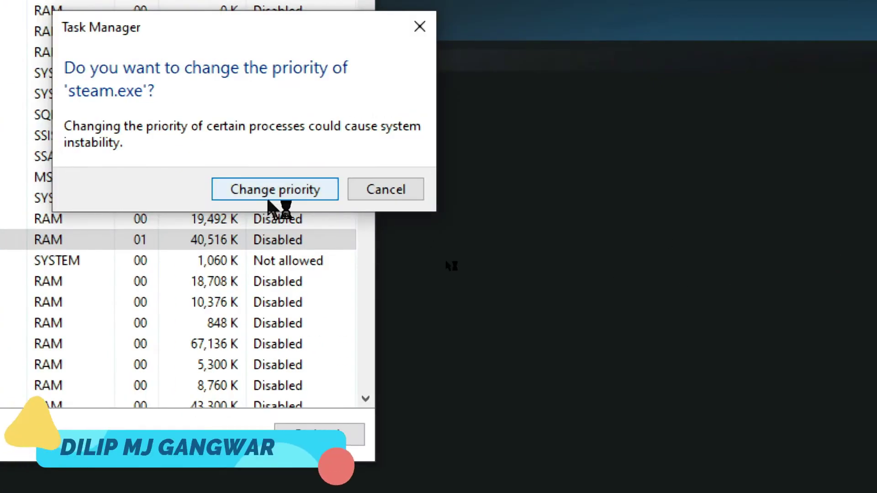
{"action": "left_click", "coordinate": [749, 196]}
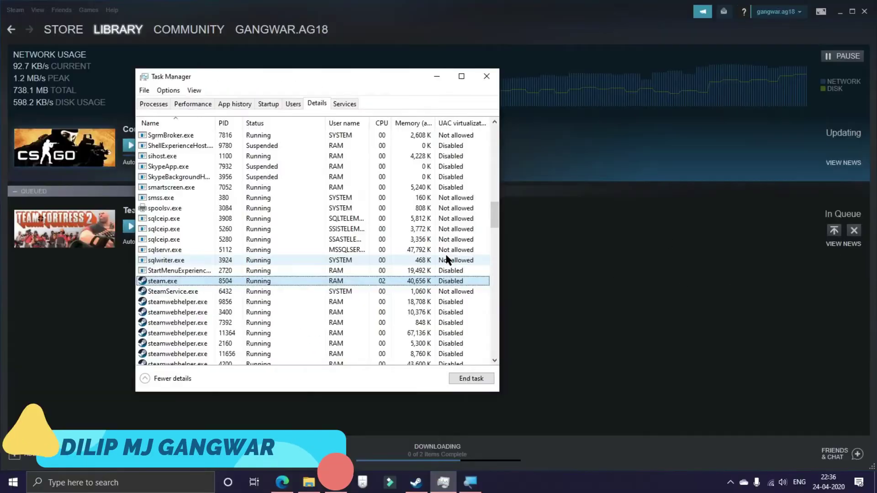
{"action": "left_click", "coordinate": [487, 76]}
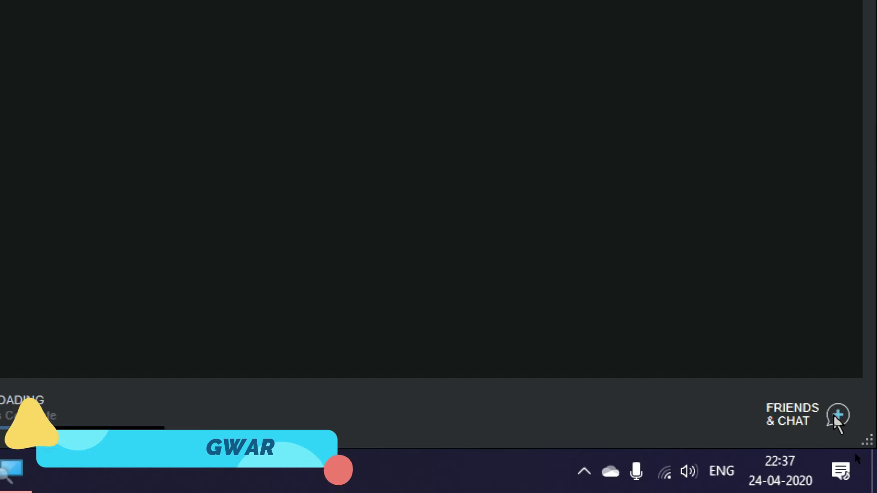
Step: Change the Friends & Chat status to Offline
{"action": "left_click", "coordinate": [837, 415]}
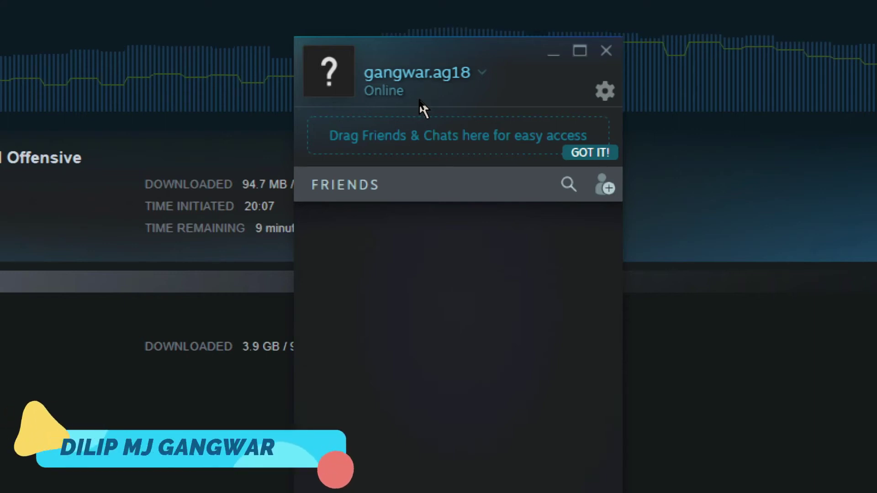
{"action": "left_click", "coordinate": [482, 73]}
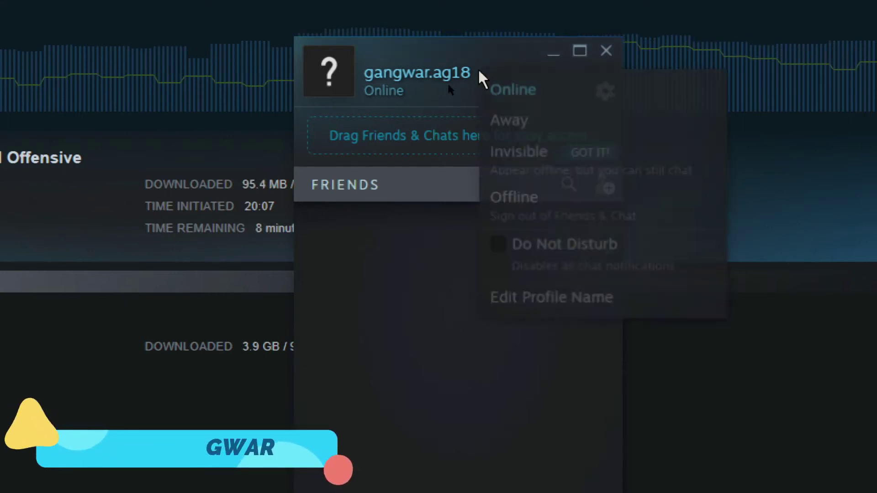
{"action": "left_click", "coordinate": [522, 202]}
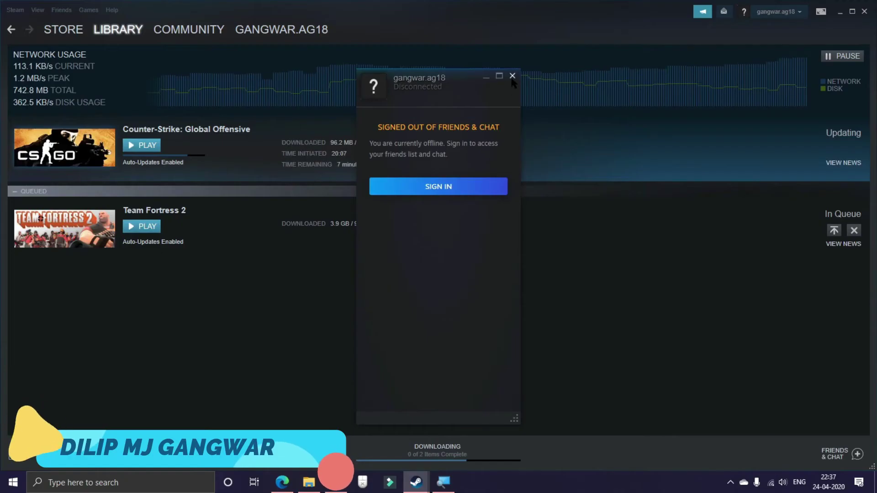
{"action": "left_click", "coordinate": [513, 76]}
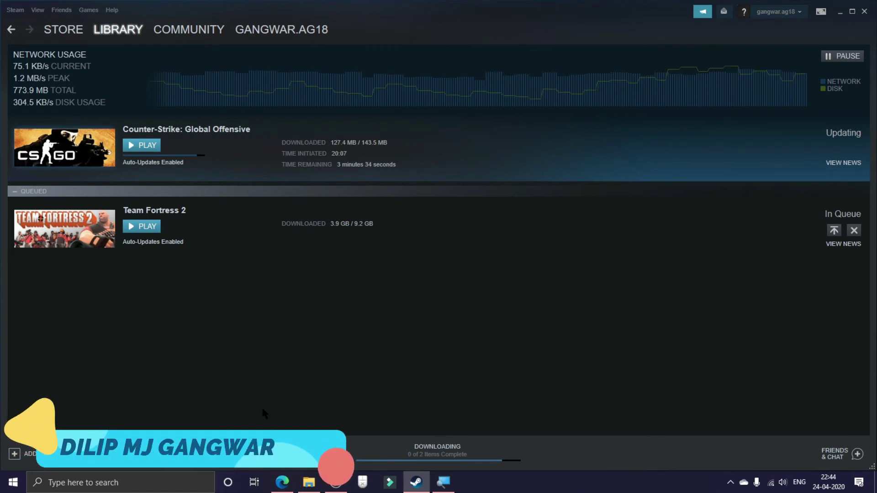
Step: Review Steam's global traffic and bandwidth stats in Edge, then return to Steam
{"action": "left_click", "coordinate": [283, 482]}
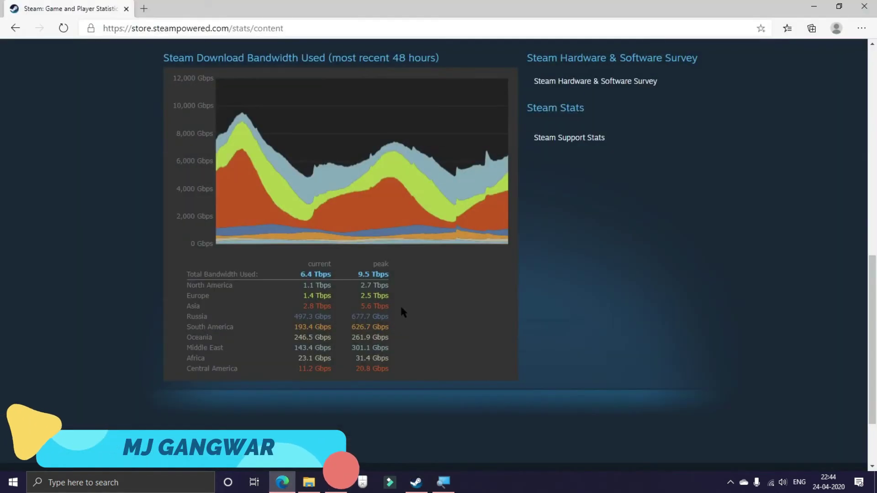
{"action": "scroll", "coordinate": [401, 305], "scroll_direction": "up", "scroll_amount": 5}
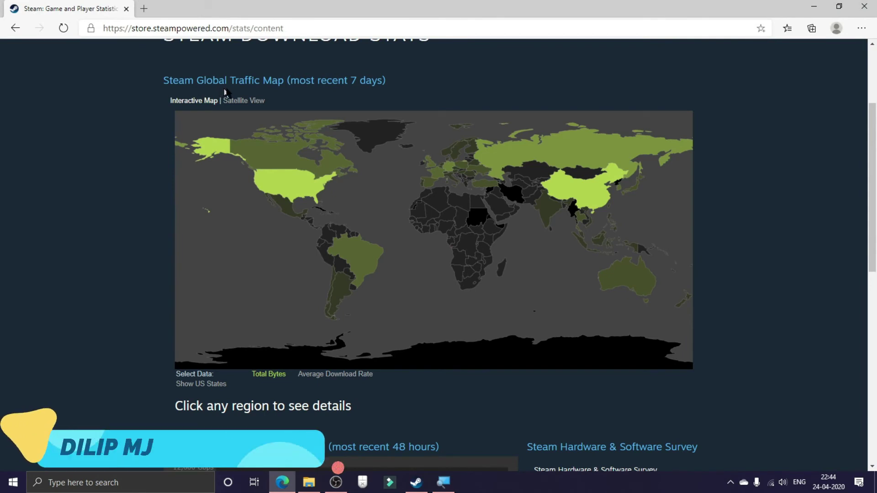
{"action": "scroll", "coordinate": [724, 202], "scroll_direction": "down", "scroll_amount": 5}
{"action": "scroll", "coordinate": [724, 202], "scroll_direction": "down", "scroll_amount": 4}
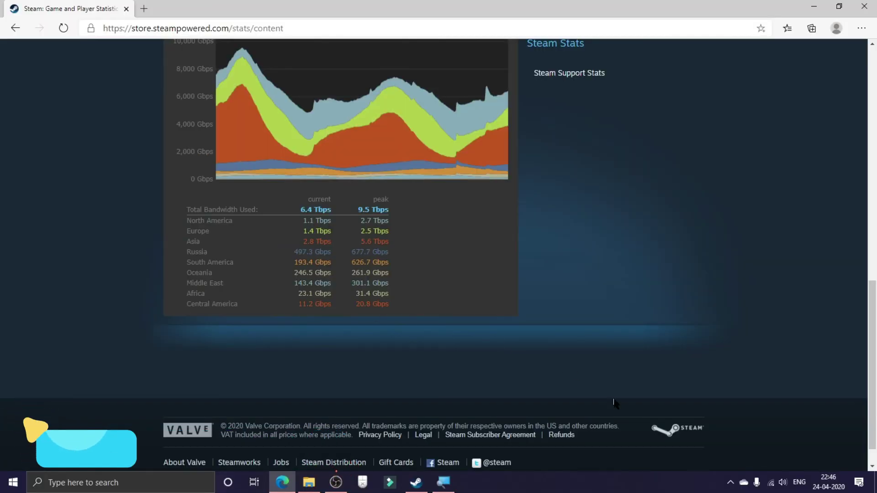
{"action": "left_click", "coordinate": [415, 483]}
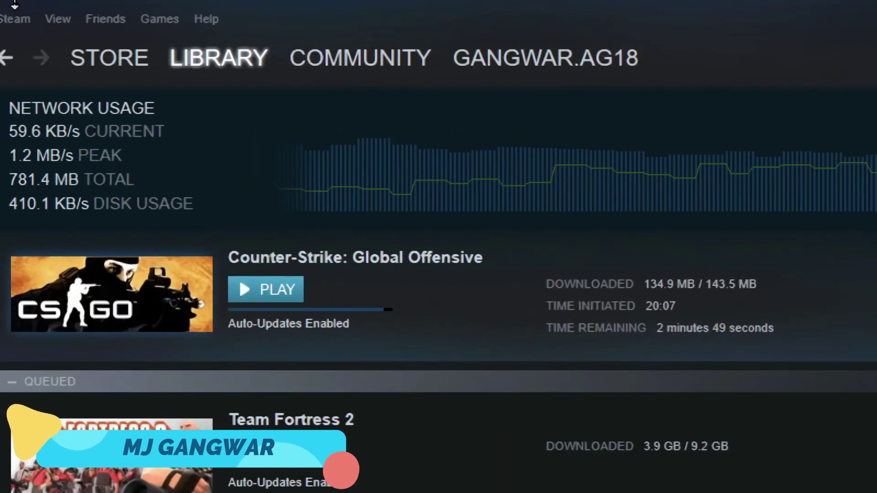
Step: Choose a new Download Region in the Downloads settings, save, and restart Steam
{"action": "left_click", "coordinate": [15, 10]}
{"action": "left_click", "coordinate": [39, 154]}
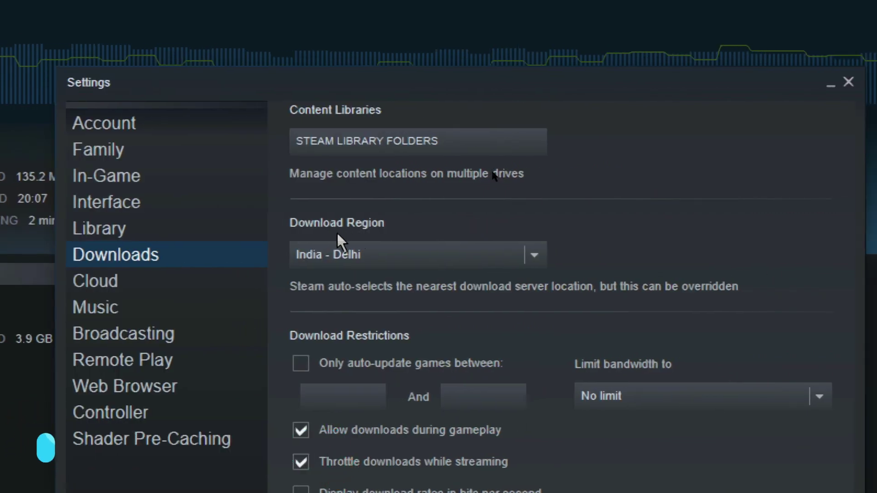
{"action": "left_click", "coordinate": [392, 255]}
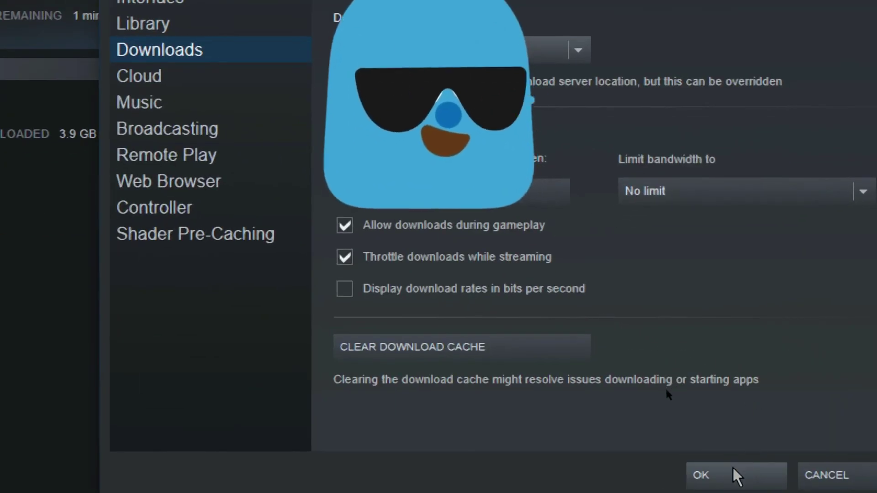
{"action": "left_click", "coordinate": [735, 475]}
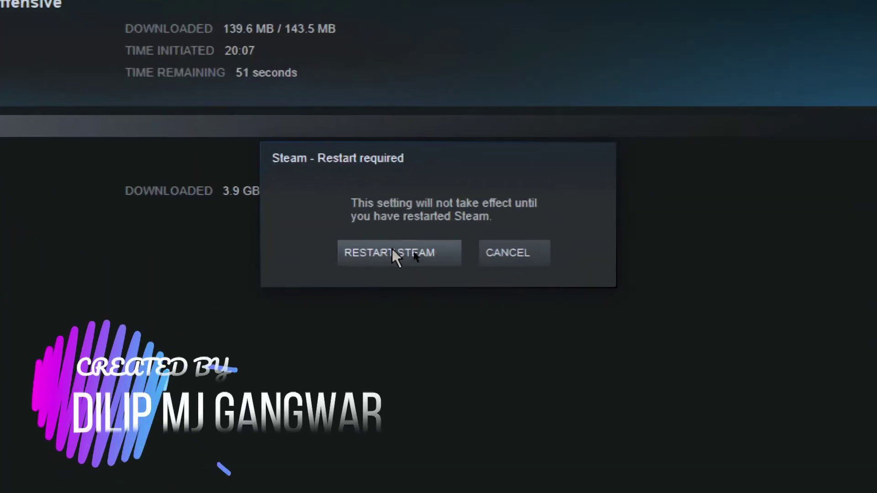
{"action": "left_click", "coordinate": [396, 257]}
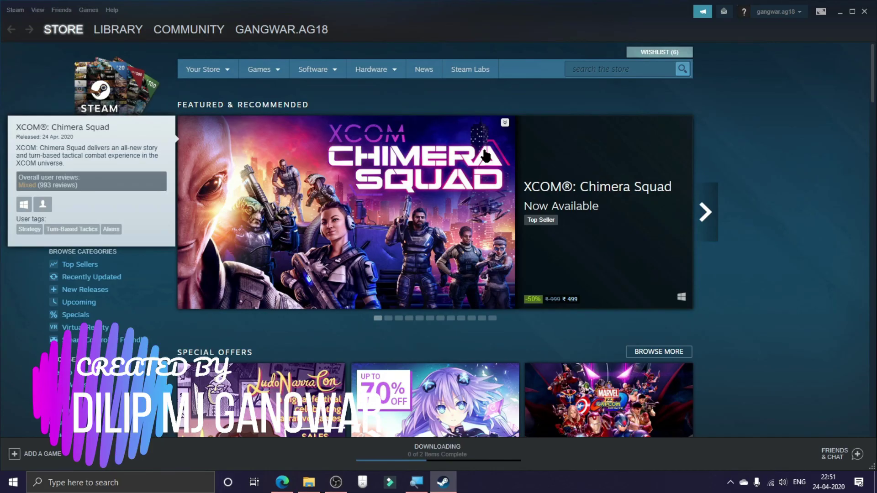